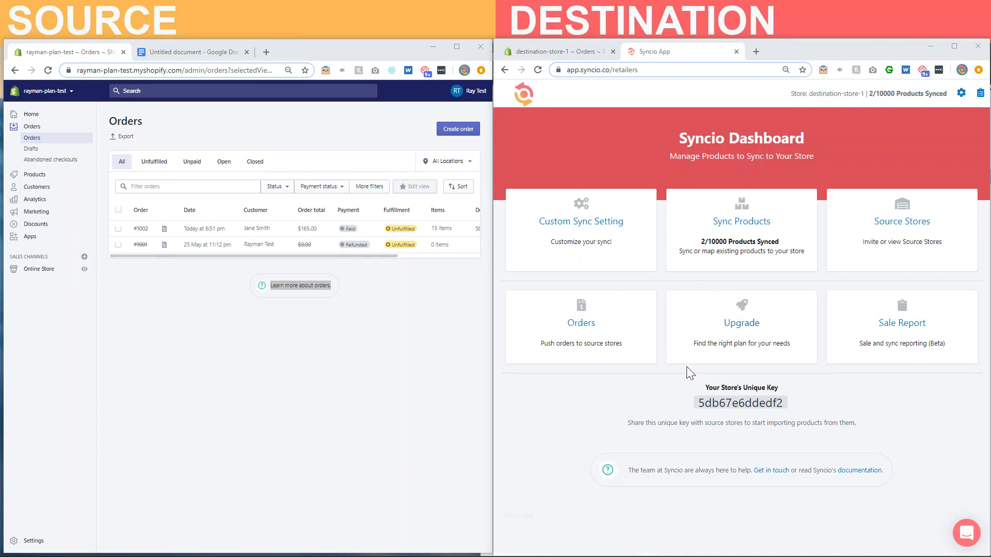
Show the destination store's duplicated draft order of 15 blue test products totaling $150.
{"action": "left_click", "coordinate": [581, 53]}
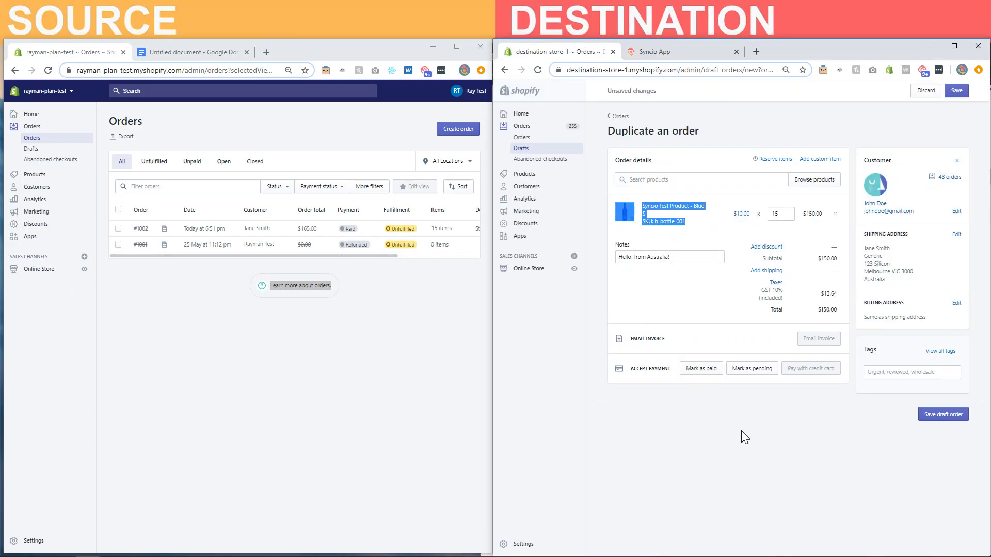
{"action": "left_click", "coordinate": [621, 283]}
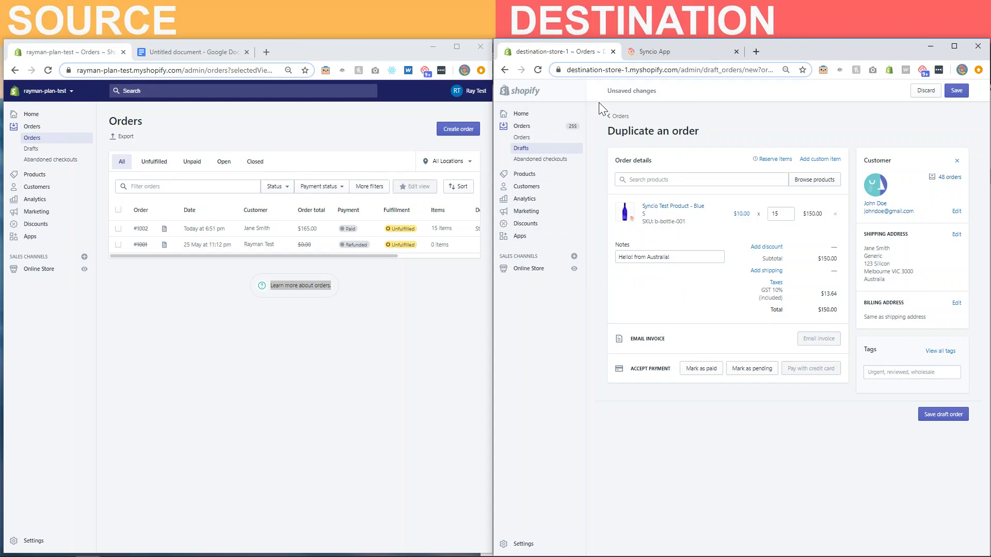
Review the Google Docs checklist of four order-push requirements, then highlight the draft's product line.
{"action": "left_click", "coordinate": [196, 52]}
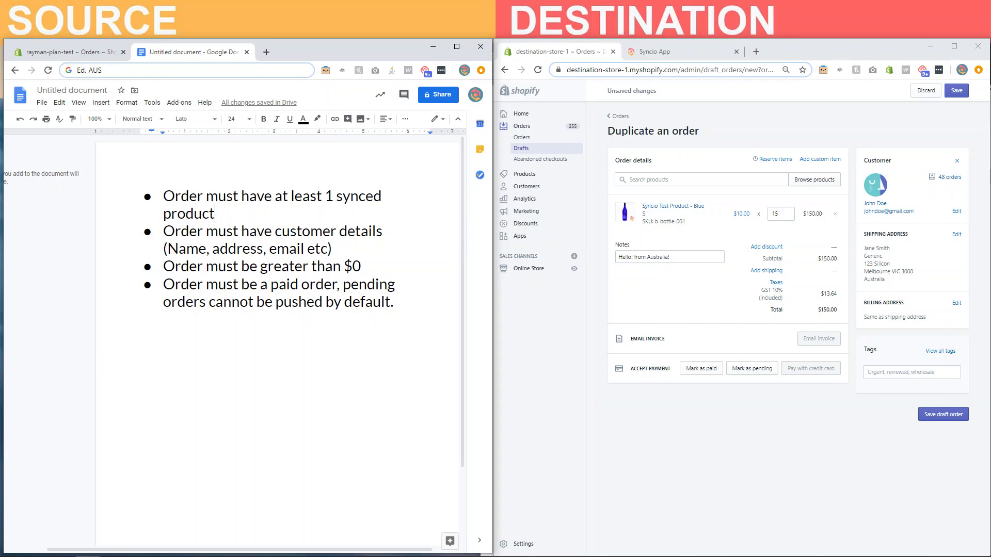
{"action": "left_click", "coordinate": [744, 312]}
{"action": "triple_click", "coordinate": [690, 222]}
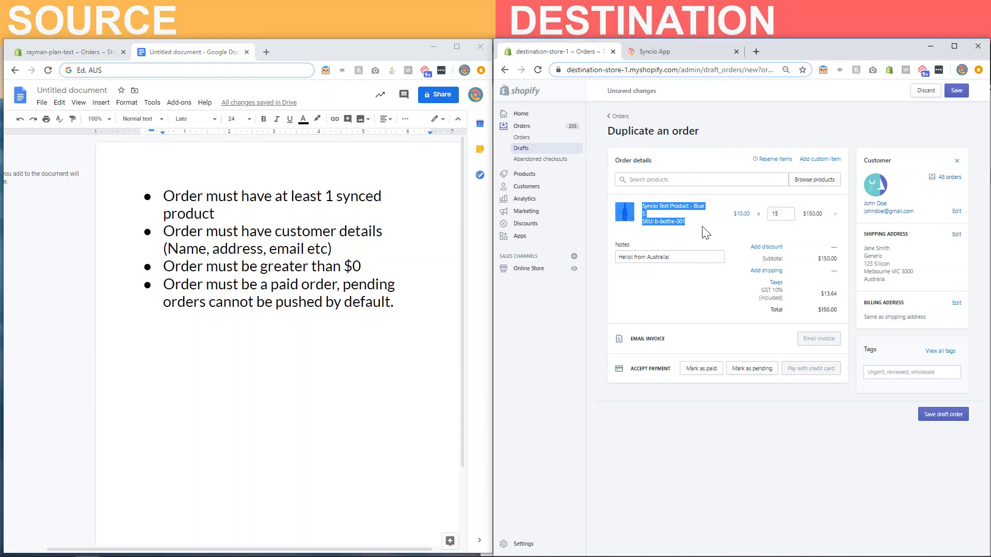
Check the Blue product's sync details in rayman-plan-test's Syncio product list, then return to the draft.
{"action": "left_click", "coordinate": [690, 54]}
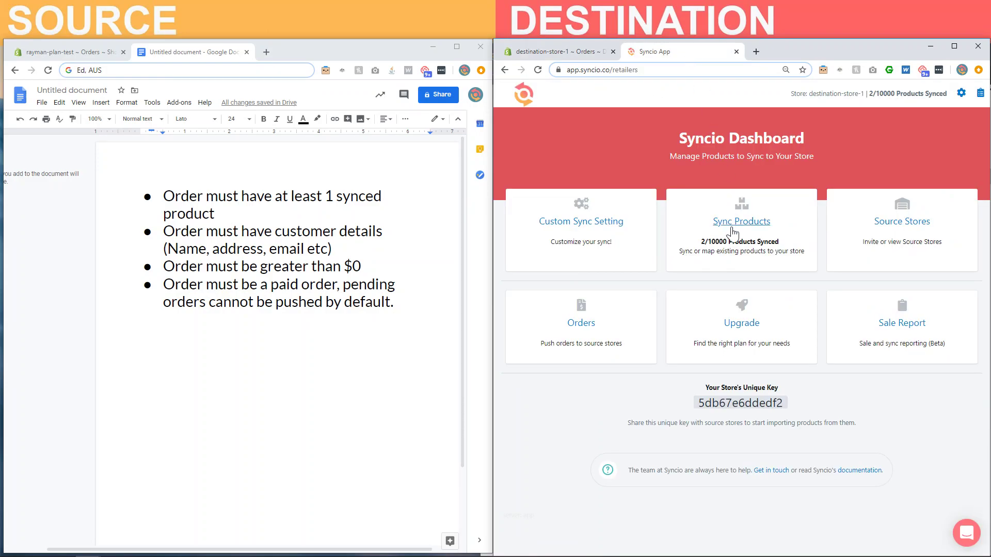
{"action": "left_click", "coordinate": [732, 229]}
{"action": "left_click", "coordinate": [856, 188]}
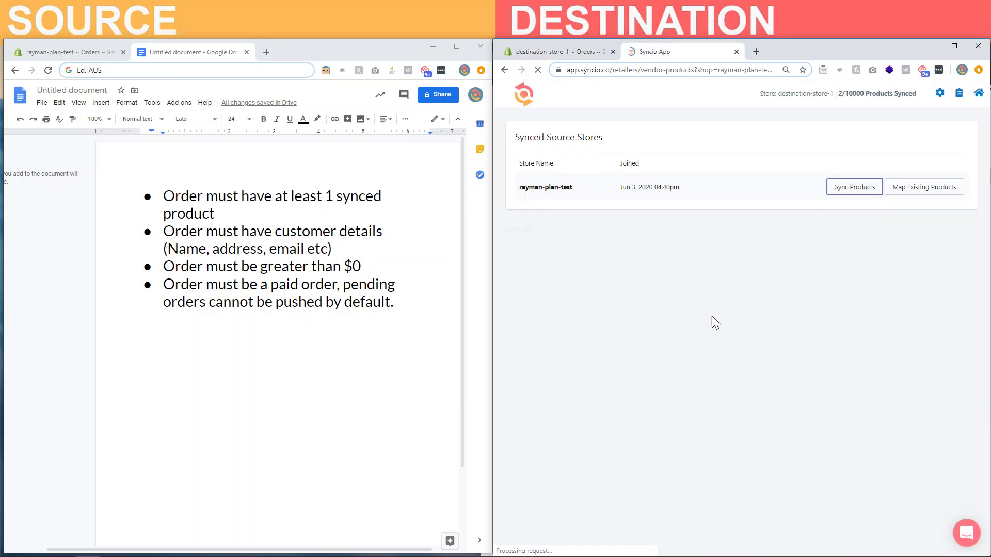
{"action": "left_click_drag", "start_coordinate": [813, 382], "coordinate": [588, 383]}
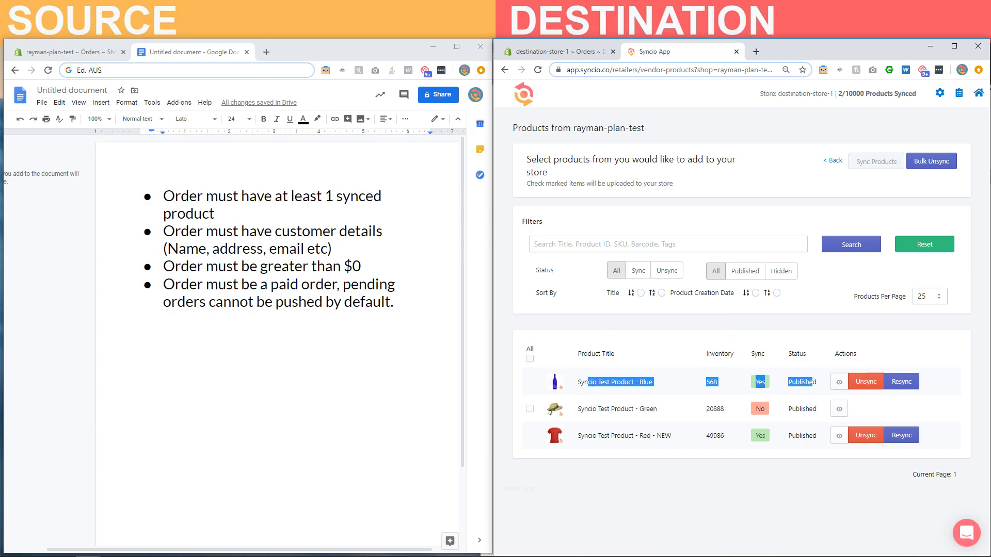
{"action": "left_click", "coordinate": [586, 47]}
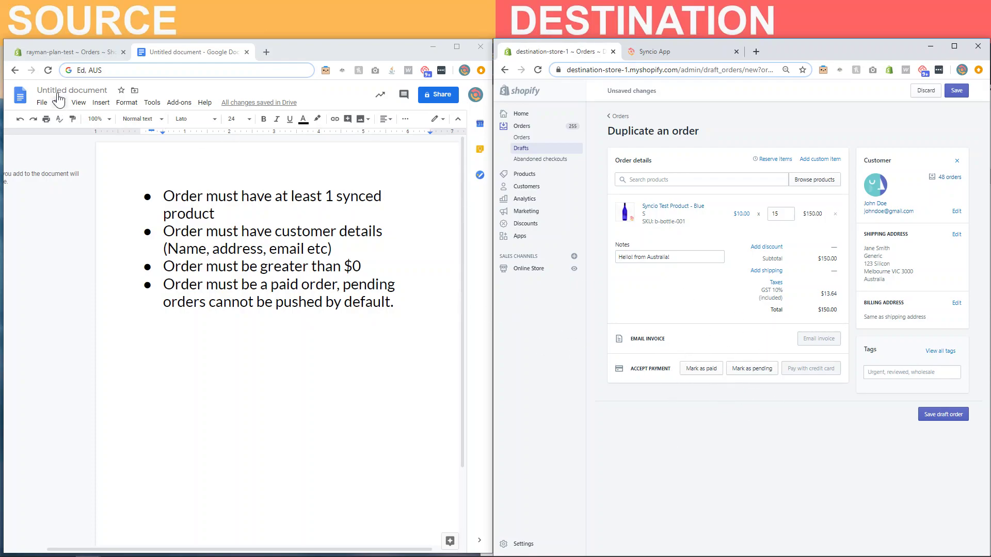
Mark the $150 draft order as paid, creating destination order #1309.
{"action": "left_click", "coordinate": [80, 56]}
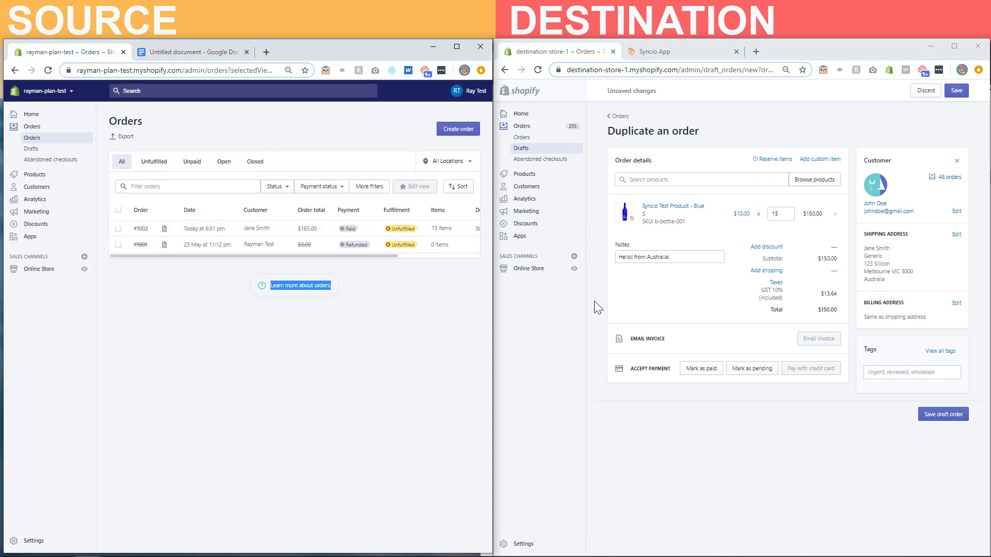
{"action": "left_click", "coordinate": [699, 369]}
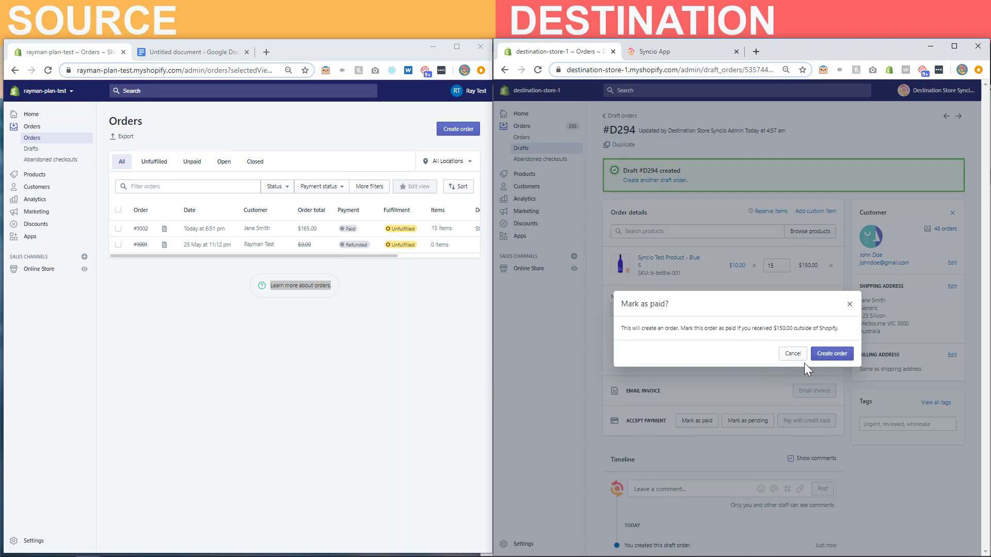
{"action": "left_click", "coordinate": [825, 354]}
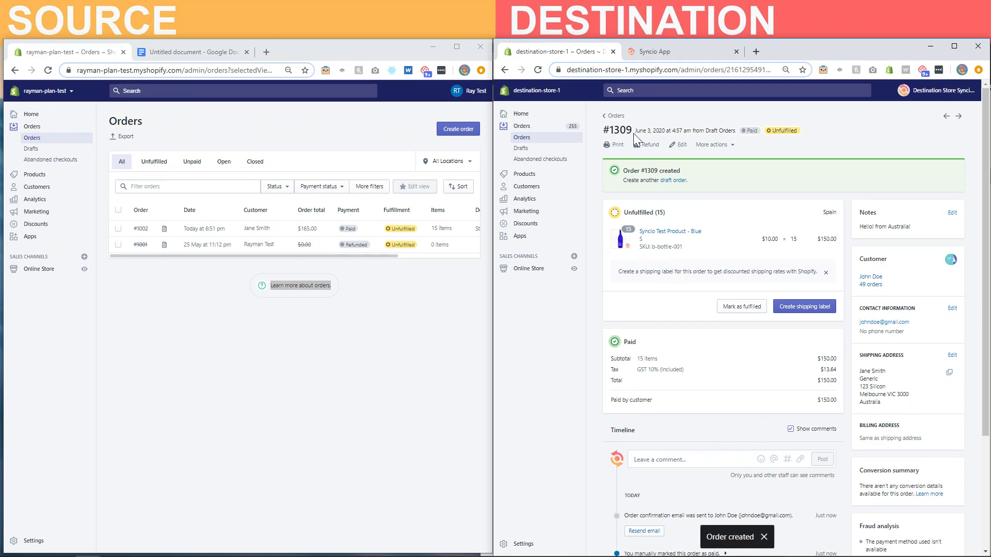
{"action": "left_click_drag", "start_coordinate": [635, 136], "coordinate": [612, 132]}
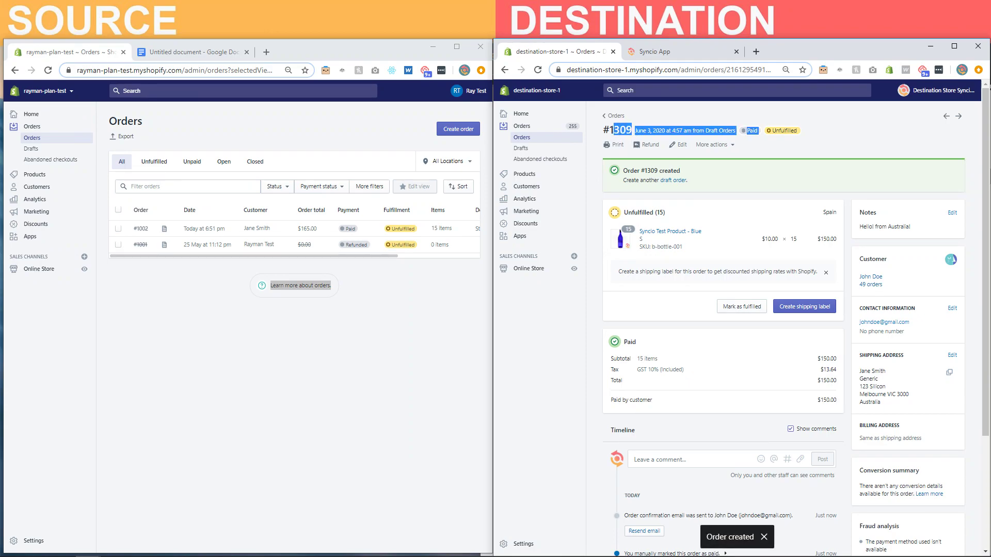
Reload Syncio's Order Module and view the details of paid order #1309.
{"action": "left_click", "coordinate": [661, 53]}
{"action": "left_click", "coordinate": [979, 93]}
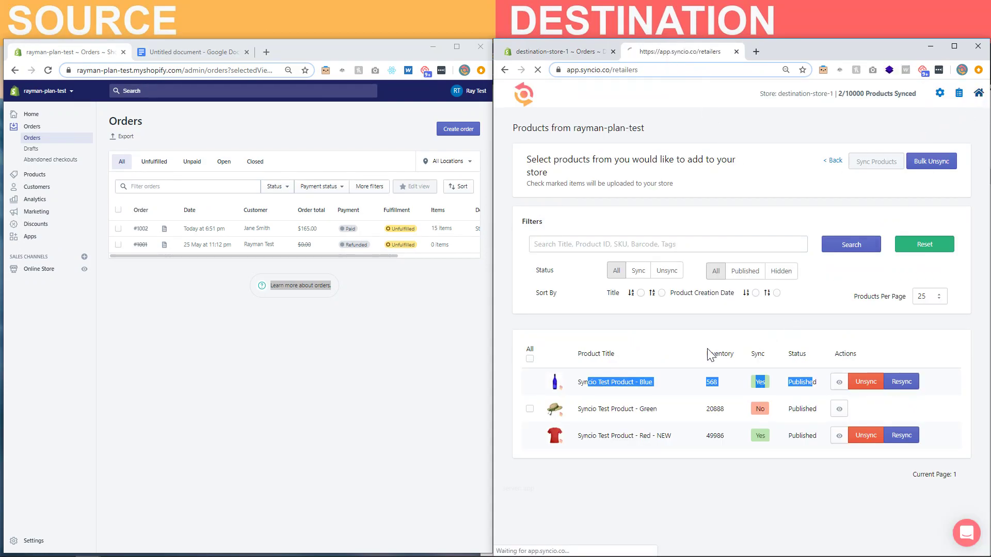
{"action": "left_click", "coordinate": [582, 324]}
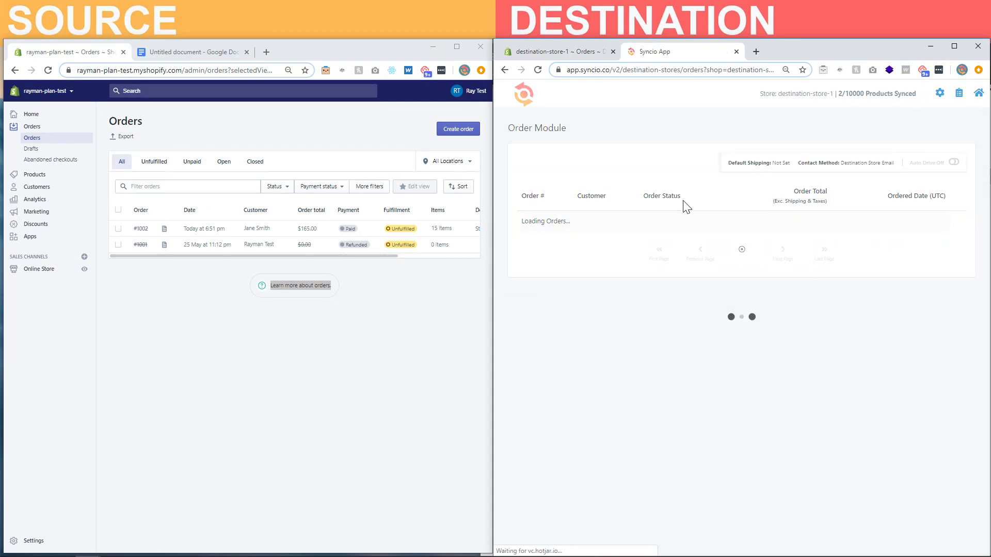
{"action": "left_click", "coordinate": [537, 70]}
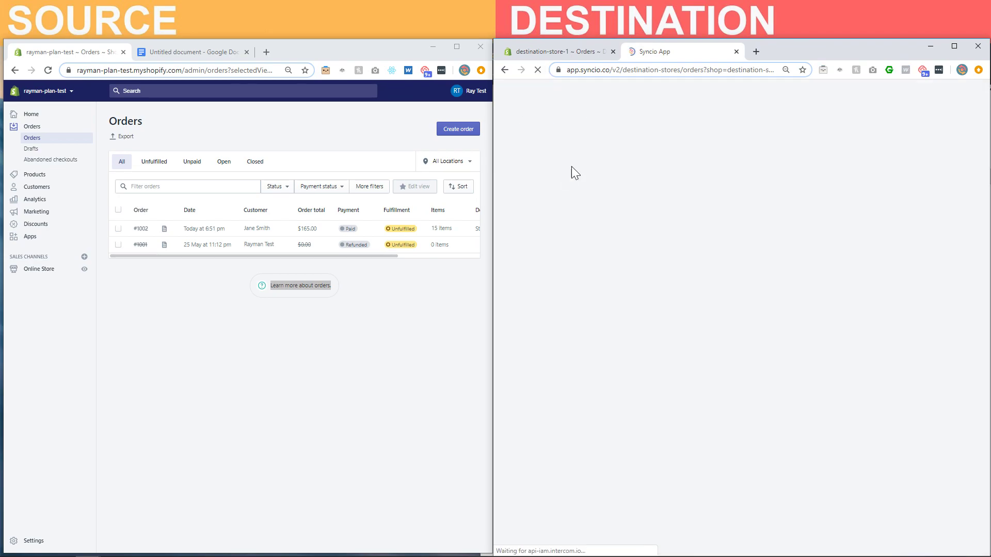
{"action": "left_click_drag", "start_coordinate": [517, 226], "coordinate": [536, 227]}
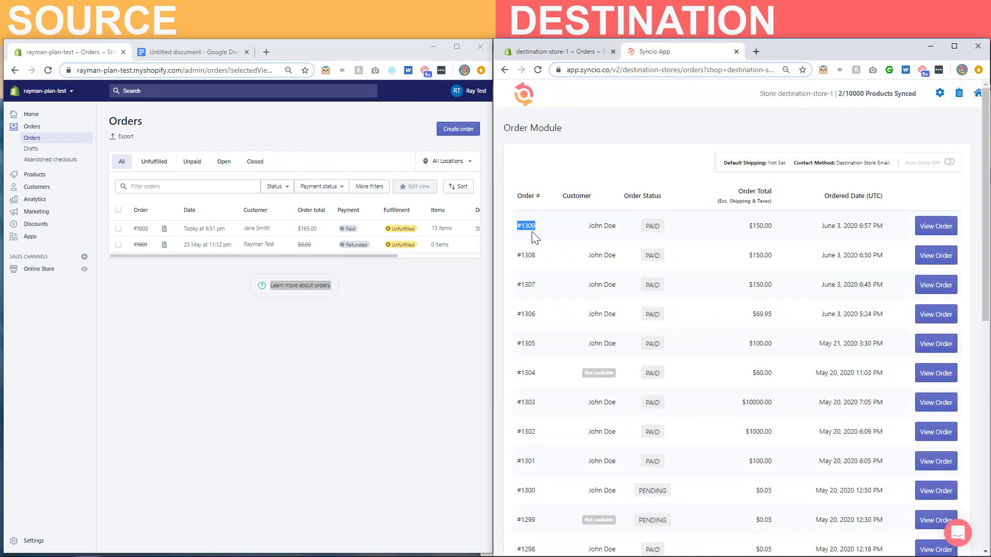
{"action": "left_click", "coordinate": [874, 240]}
{"action": "left_click", "coordinate": [939, 237]}
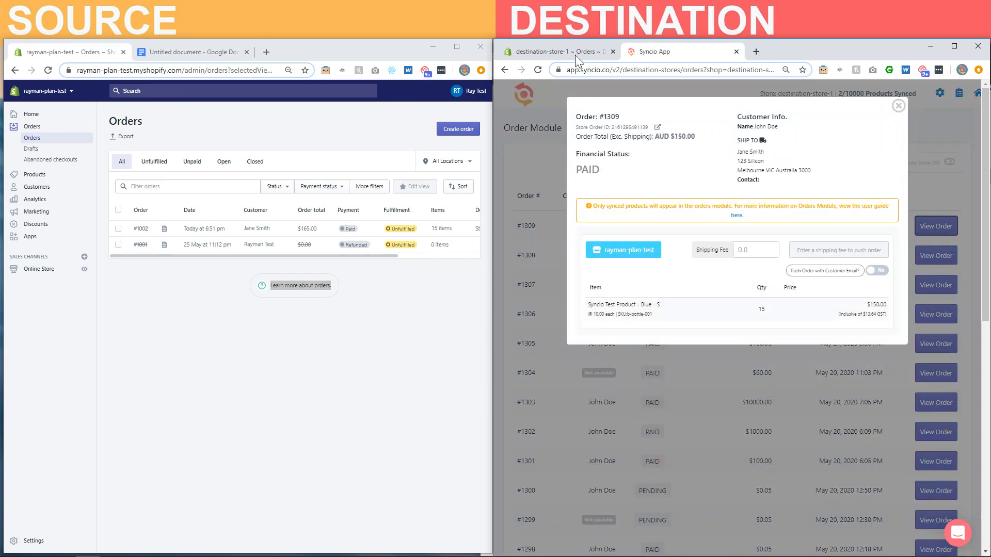
Place the Syncio order #1309 details beside the Shopify order window.
{"action": "left_click", "coordinate": [558, 52]}
{"action": "left_click", "coordinate": [655, 52]}
{"action": "left_click_drag", "start_coordinate": [655, 52], "coordinate": [274, 55]}
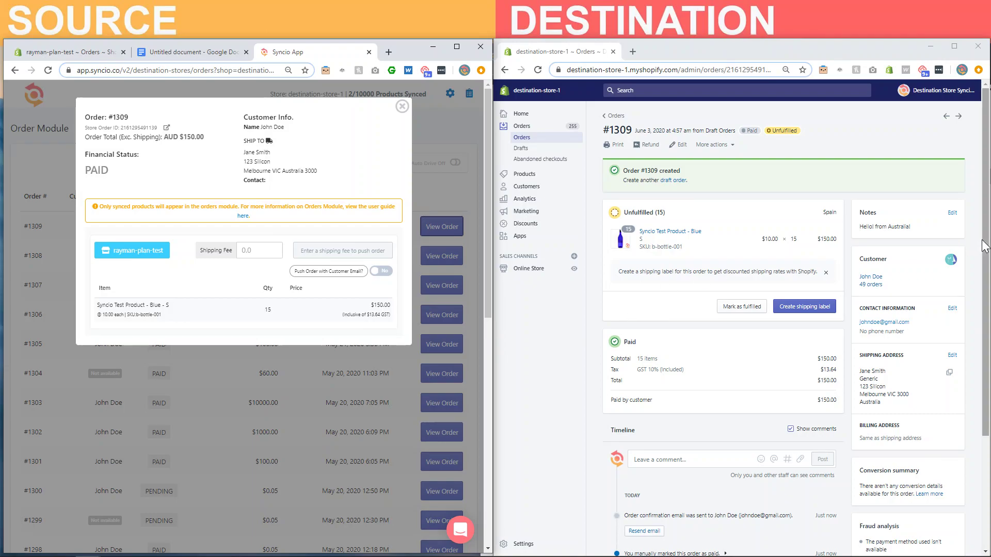
{"action": "left_click_drag", "start_coordinate": [983, 246], "coordinate": [982, 287]}
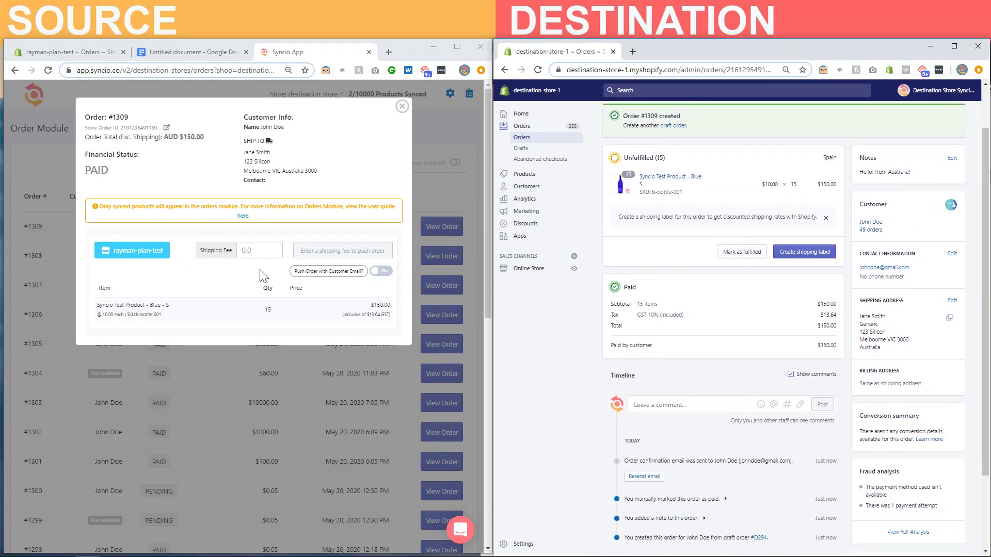
Enter a shipping fee of 15 for order #1309.
{"action": "left_click", "coordinate": [247, 250]}
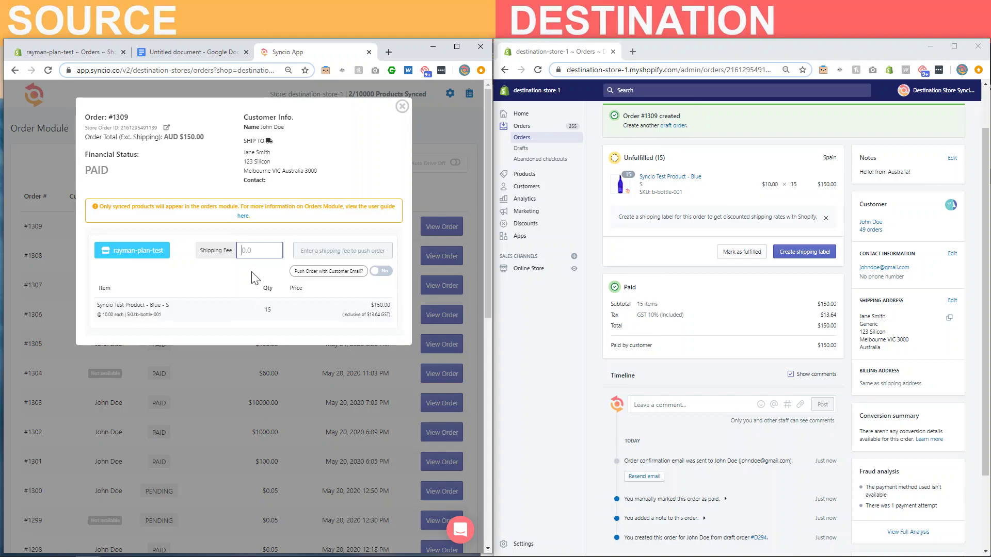
{"action": "type", "text": "15"}
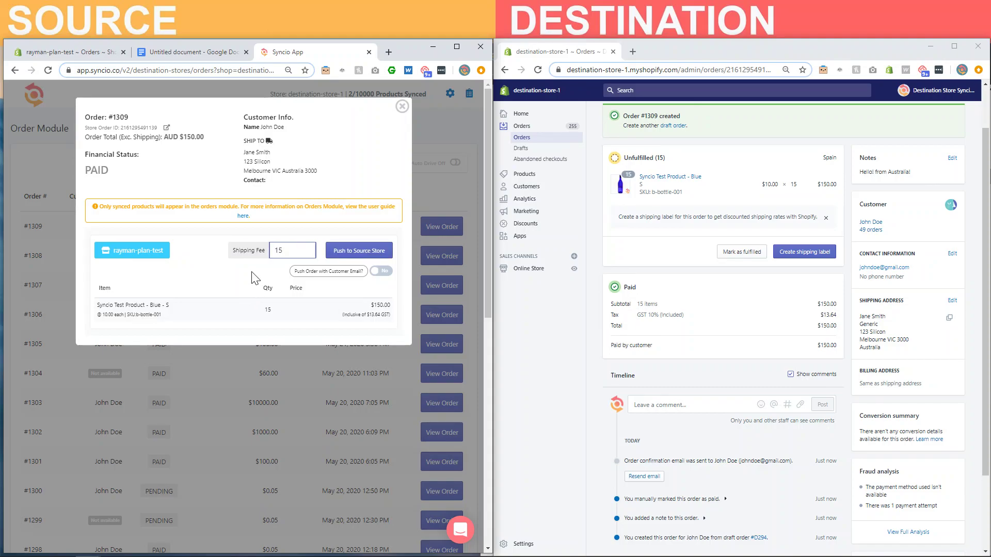
{"action": "key", "text": "BackSpace"}
{"action": "key", "text": "BackSpace"}
{"action": "type", "text": "0"}
{"action": "key", "text": "BackSpace"}
{"action": "type", "text": "15"}
Push order #1309 to rayman-plan-test with the customer-email option left off.
{"action": "left_click", "coordinate": [921, 276]}
{"action": "left_click_drag", "start_coordinate": [911, 268], "coordinate": [859, 272]}
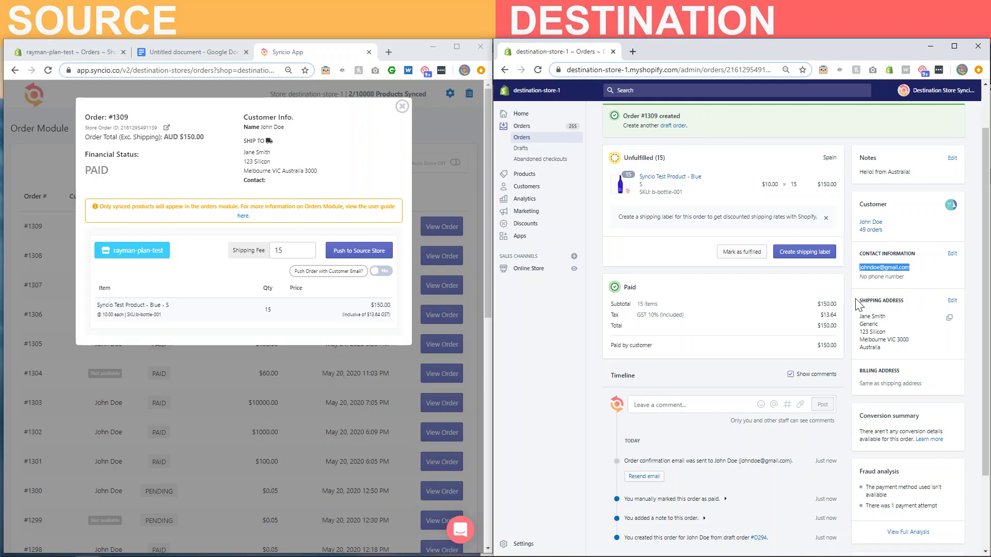
{"action": "left_click", "coordinate": [917, 287]}
{"action": "left_click", "coordinate": [385, 274]}
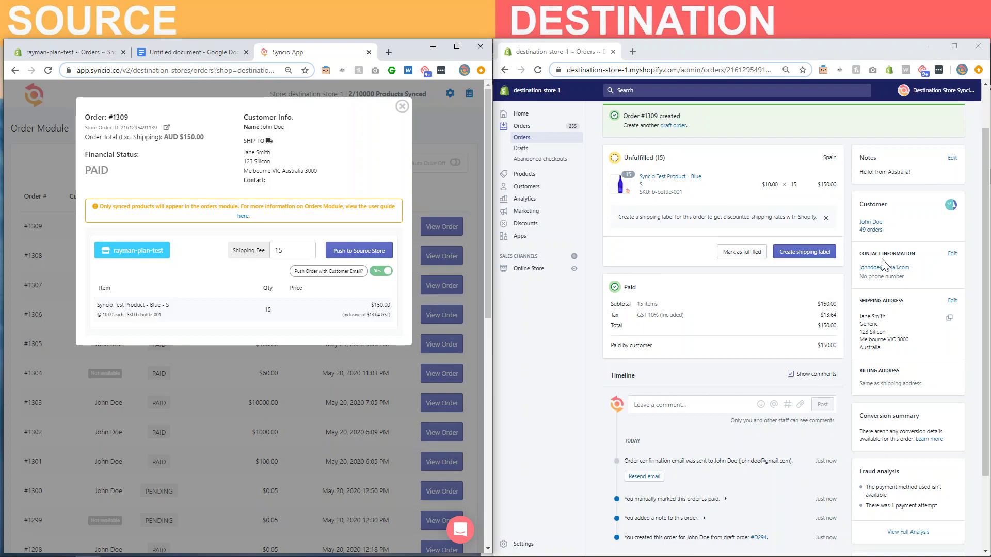
{"action": "left_click", "coordinate": [380, 273]}
{"action": "left_click", "coordinate": [351, 254]}
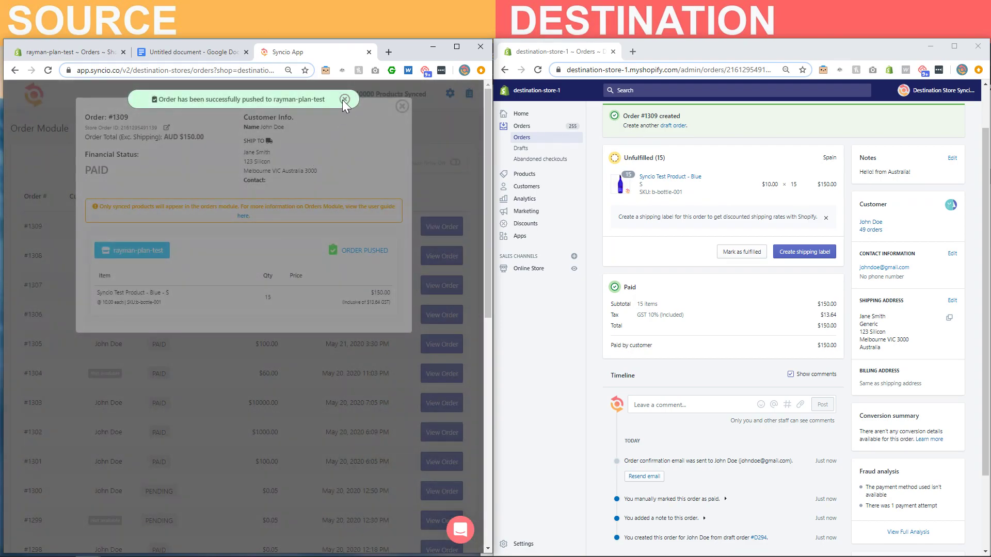
Dismiss the push notice, reload rayman-plan-test's orders and open order #1003.
{"action": "left_click", "coordinate": [344, 99]}
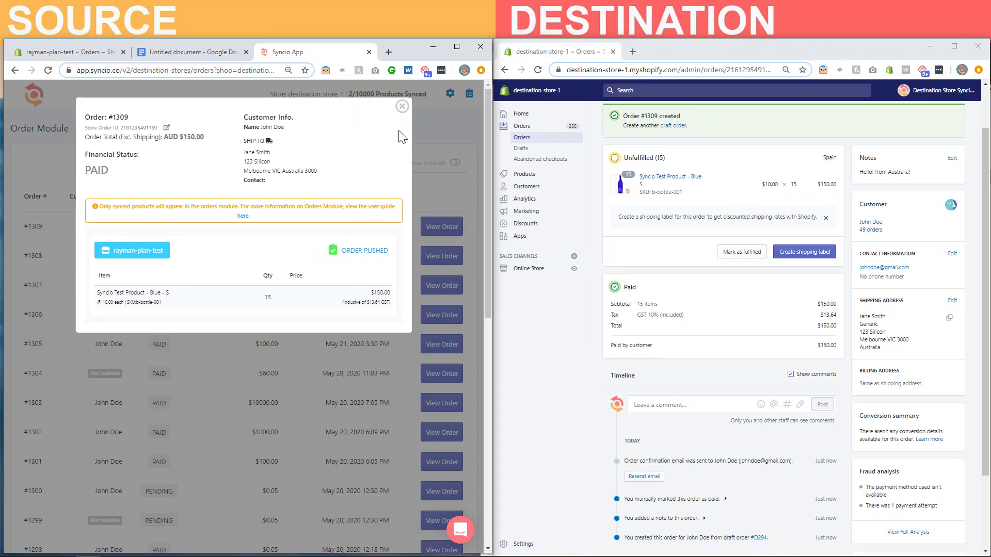
{"action": "left_click", "coordinate": [402, 107]}
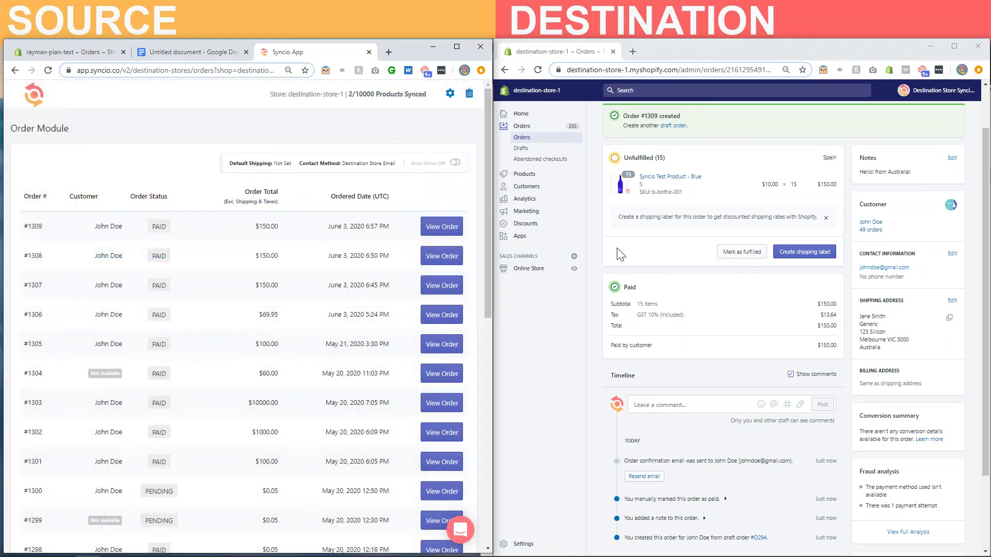
{"action": "left_click", "coordinate": [58, 52]}
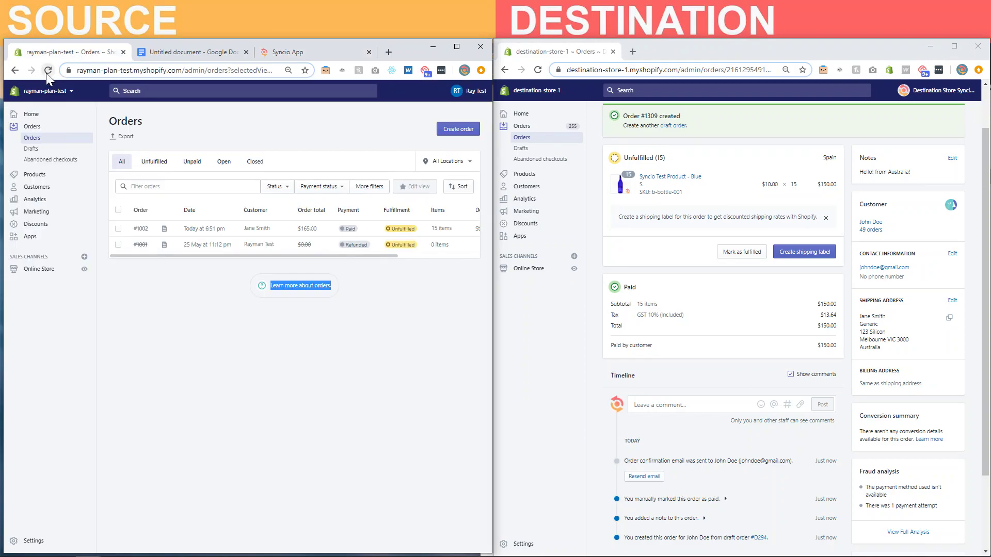
{"action": "left_click", "coordinate": [47, 70]}
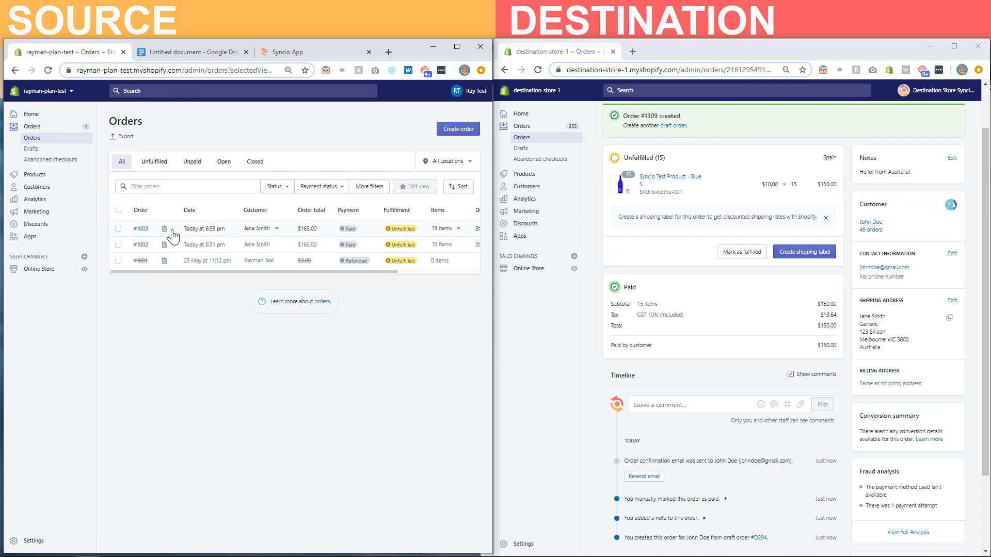
{"action": "left_click", "coordinate": [141, 233]}
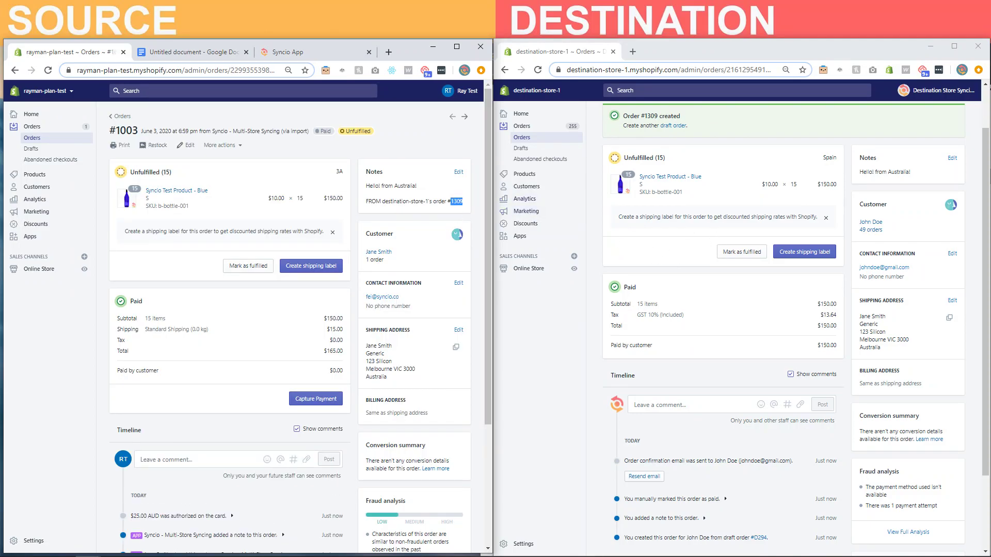
Compare #1003's 'Hello! from Australia!' note and contact details with destination order #1309.
{"action": "scroll", "coordinate": [671, 181], "scroll_direction": "up", "scroll_amount": 1}
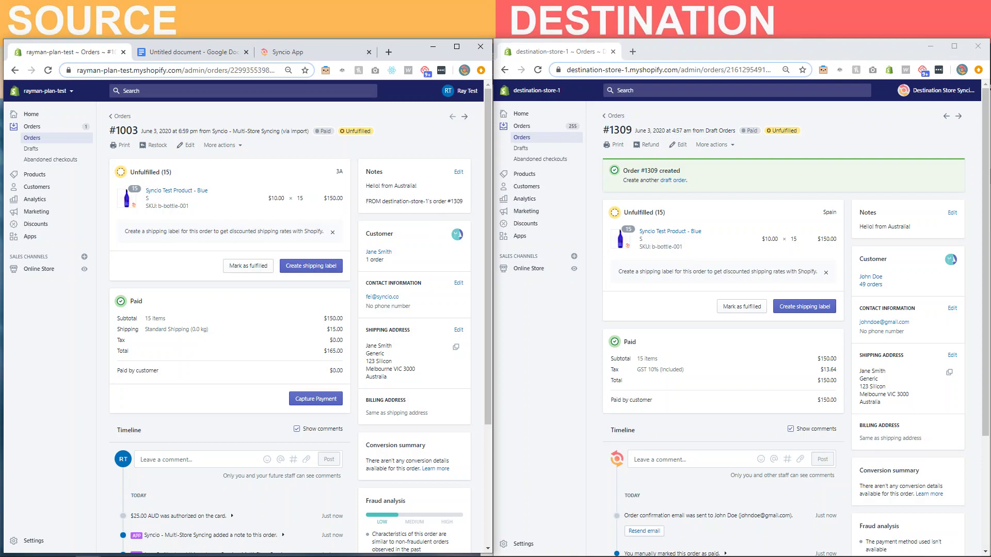
{"action": "left_click_drag", "start_coordinate": [427, 201], "coordinate": [372, 201]}
{"action": "left_click_drag", "start_coordinate": [420, 187], "coordinate": [369, 186]}
{"action": "left_click_drag", "start_coordinate": [912, 227], "coordinate": [858, 227]}
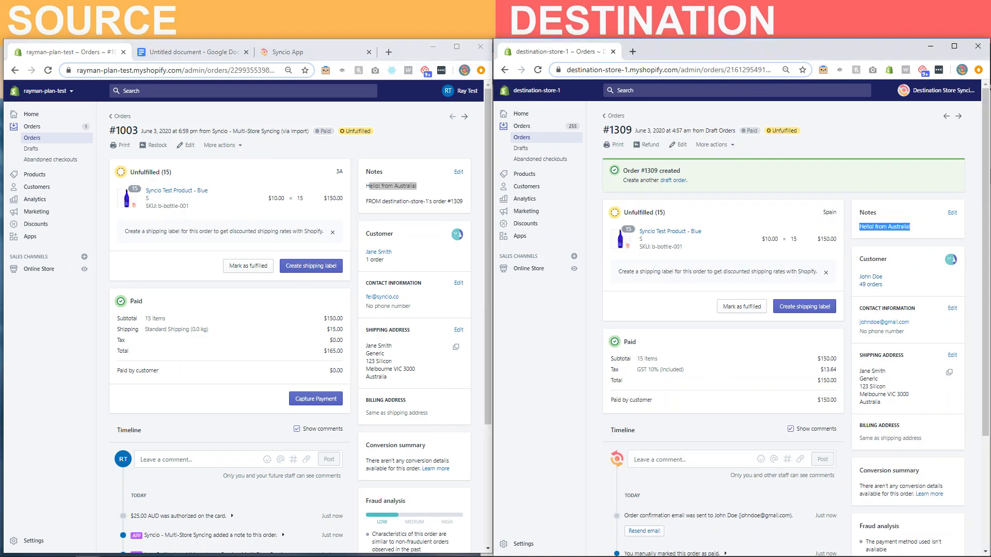
{"action": "left_click_drag", "start_coordinate": [422, 314], "coordinate": [365, 295]}
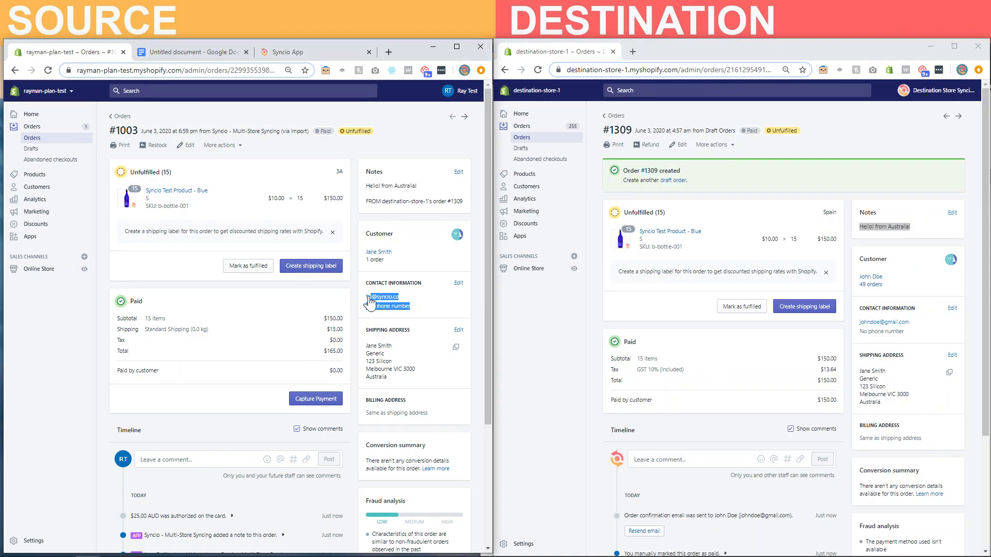
{"action": "left_click", "coordinate": [422, 314]}
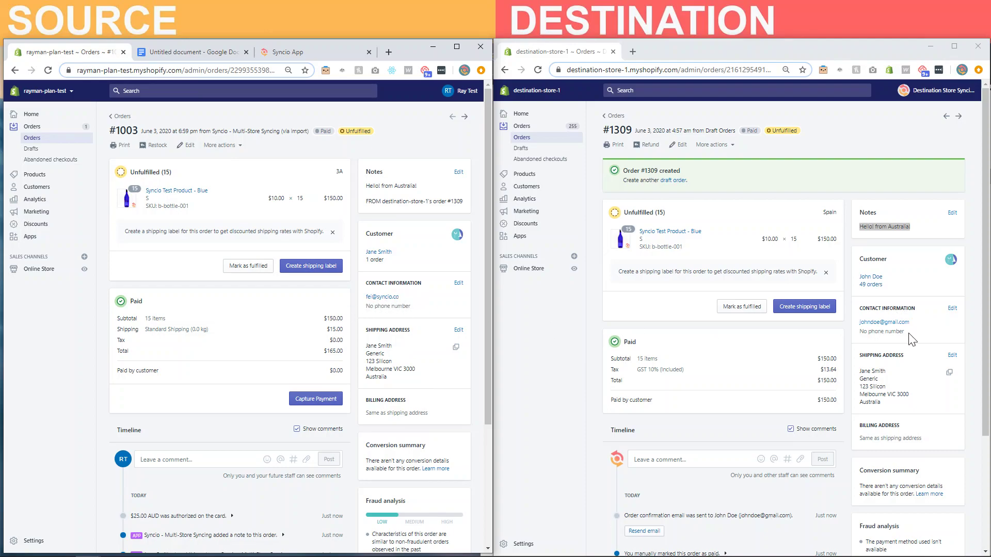
Confirm #1003's destination-store-1 tag, then view the Tags column in the widened orders list.
{"action": "scroll", "coordinate": [298, 353], "scroll_direction": "down", "scroll_amount": 3}
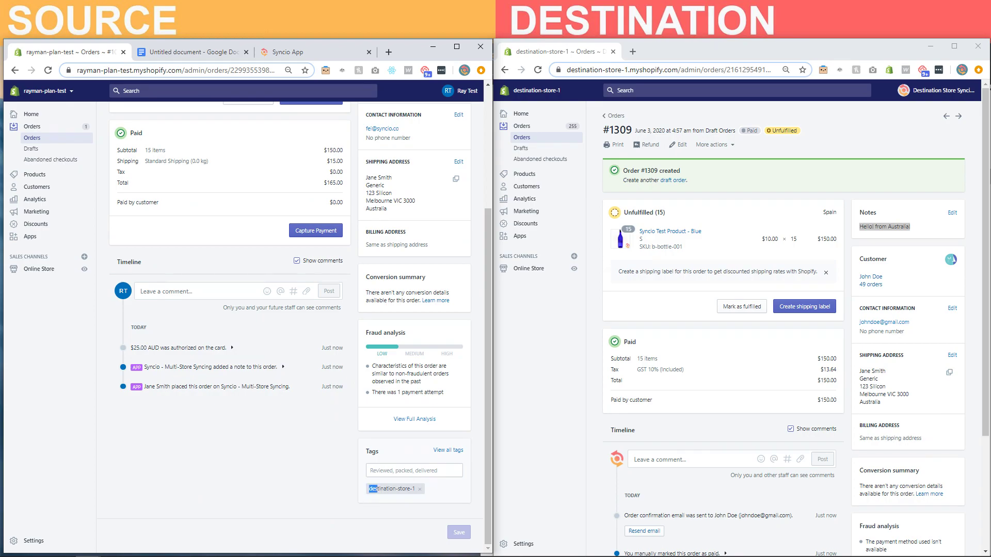
{"action": "left_click_drag", "start_coordinate": [368, 489], "coordinate": [415, 489]}
{"action": "scroll", "coordinate": [80, 371], "scroll_direction": "up", "scroll_amount": 3}
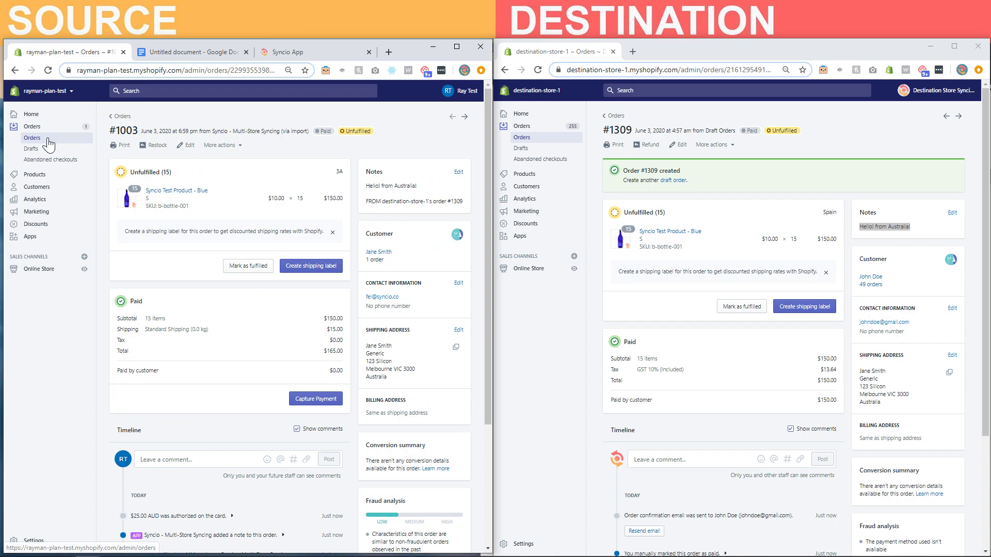
{"action": "mouse_move", "coordinate": [46, 137]}
{"action": "left_mouse_down"}
{"action": "mouse_move", "coordinate": [37, 133]}
{"action": "mouse_move", "coordinate": [44, 145]}
{"action": "left_mouse_up"}
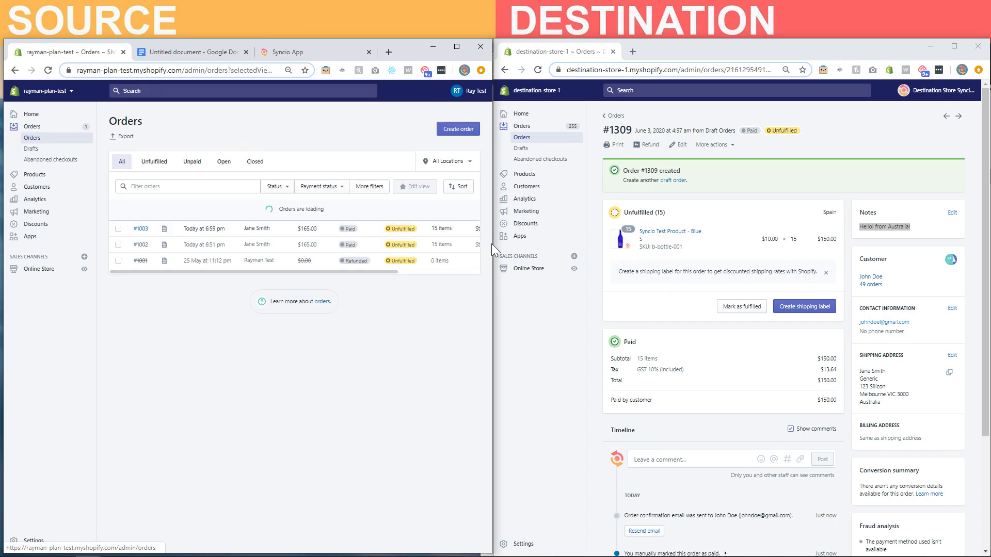
{"action": "left_click_drag", "start_coordinate": [494, 245], "coordinate": [953, 190]}
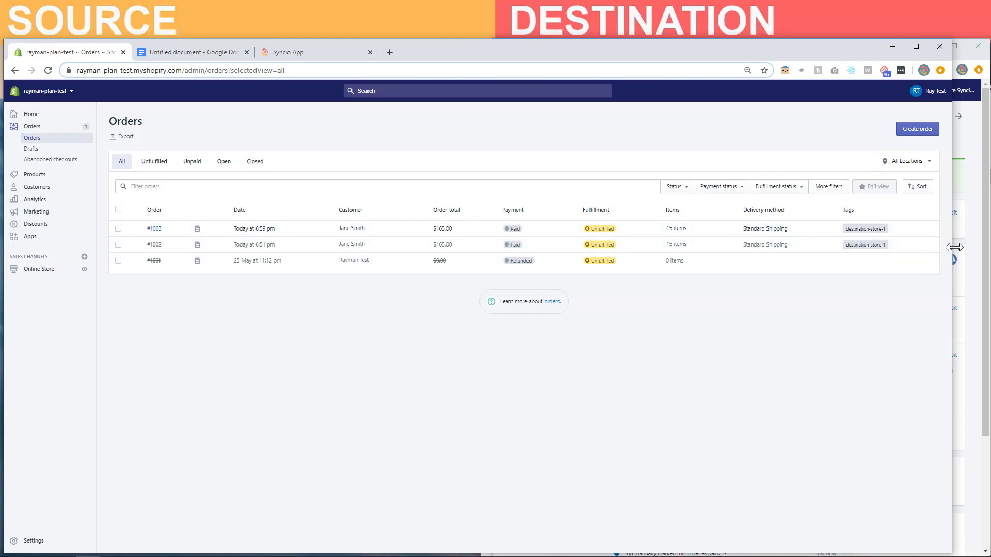
{"action": "mouse_move", "coordinate": [954, 248]}
{"action": "left_mouse_down"}
{"action": "mouse_move", "coordinate": [454, 264]}
{"action": "mouse_move", "coordinate": [492, 264]}
{"action": "left_mouse_up"}
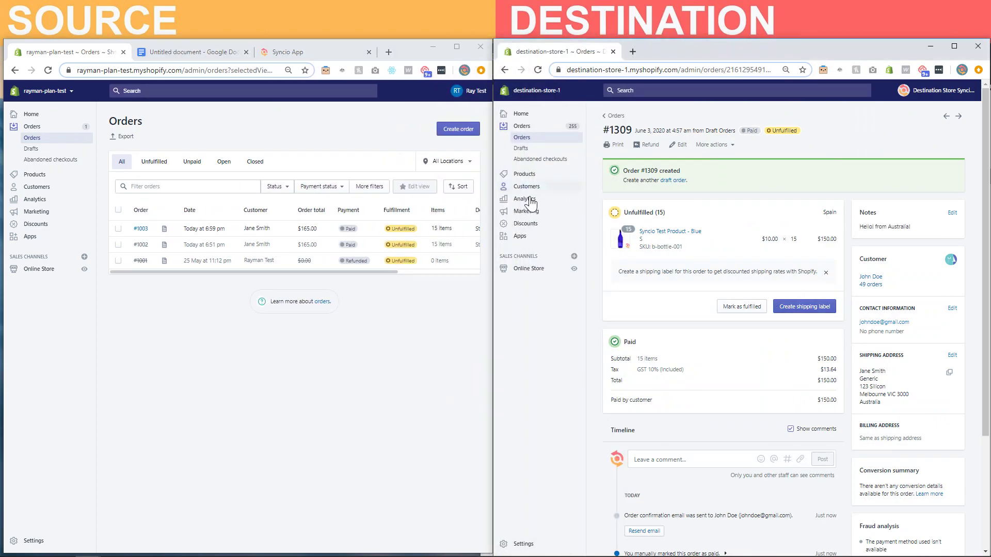
{"action": "left_click", "coordinate": [140, 230]}
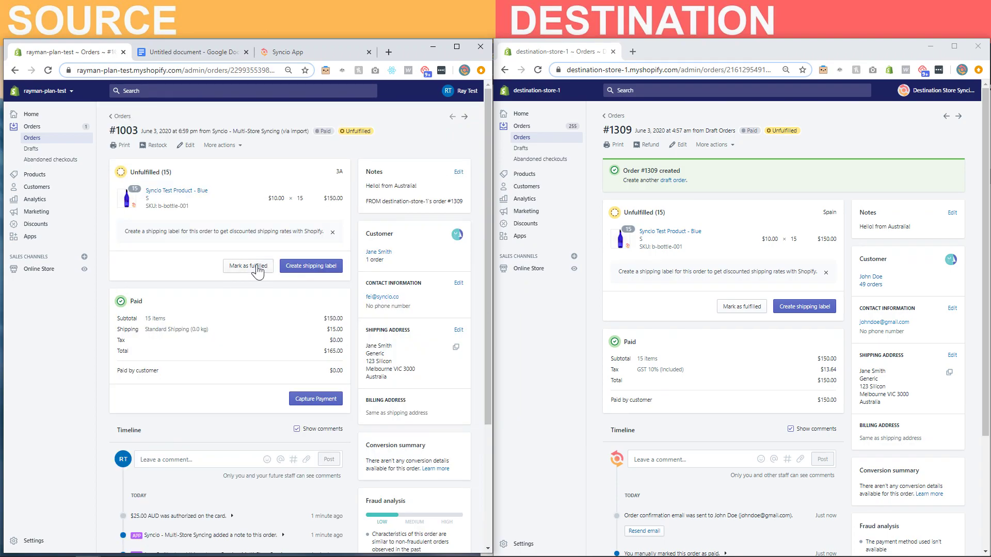
{"action": "left_click", "coordinate": [258, 266]}
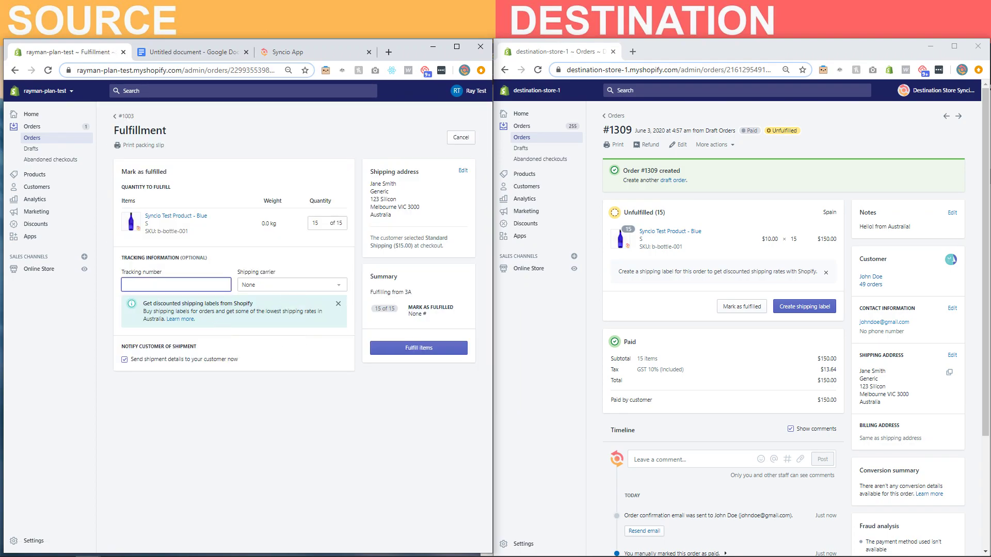
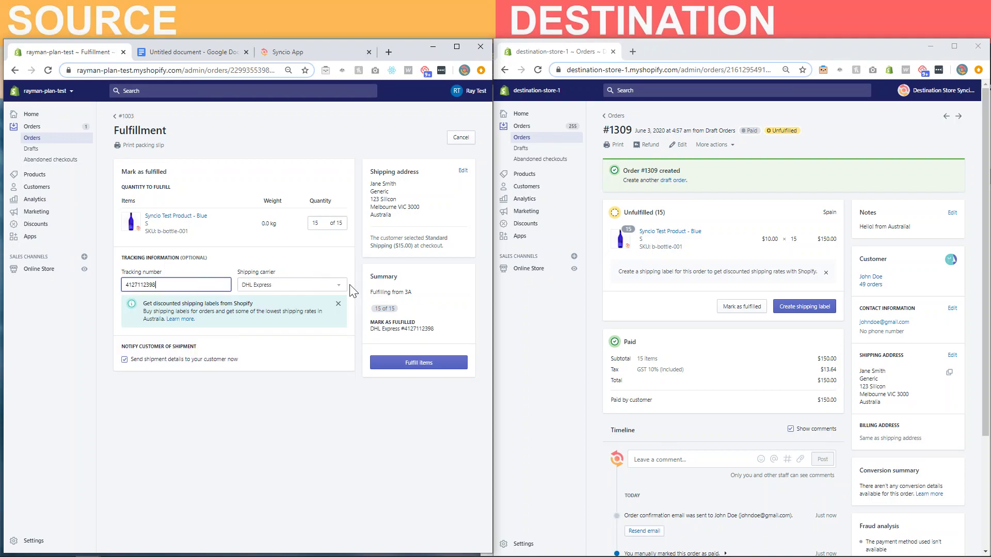
{"action": "left_click", "coordinate": [408, 363]}
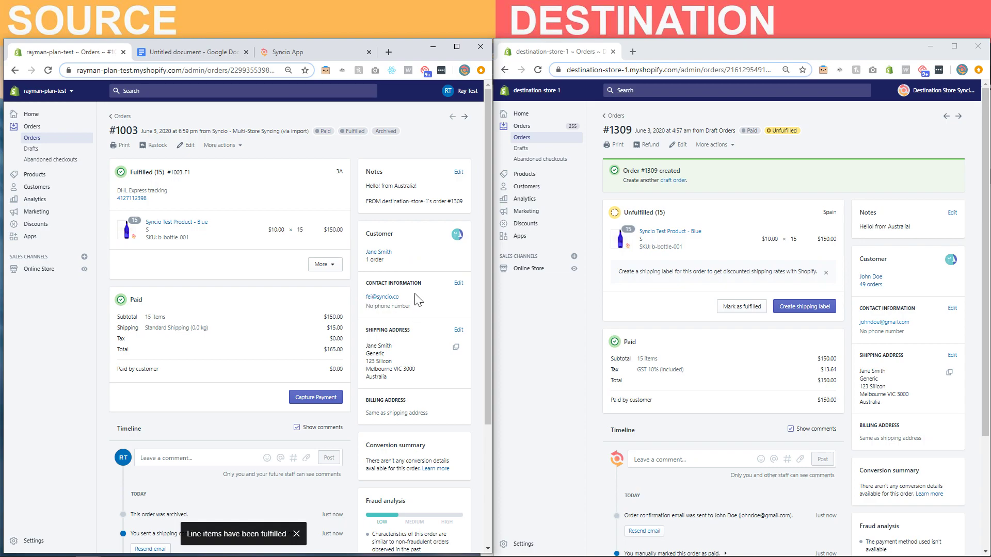
{"action": "left_click_drag", "start_coordinate": [399, 298], "coordinate": [365, 298]}
{"action": "left_click", "coordinate": [540, 338]}
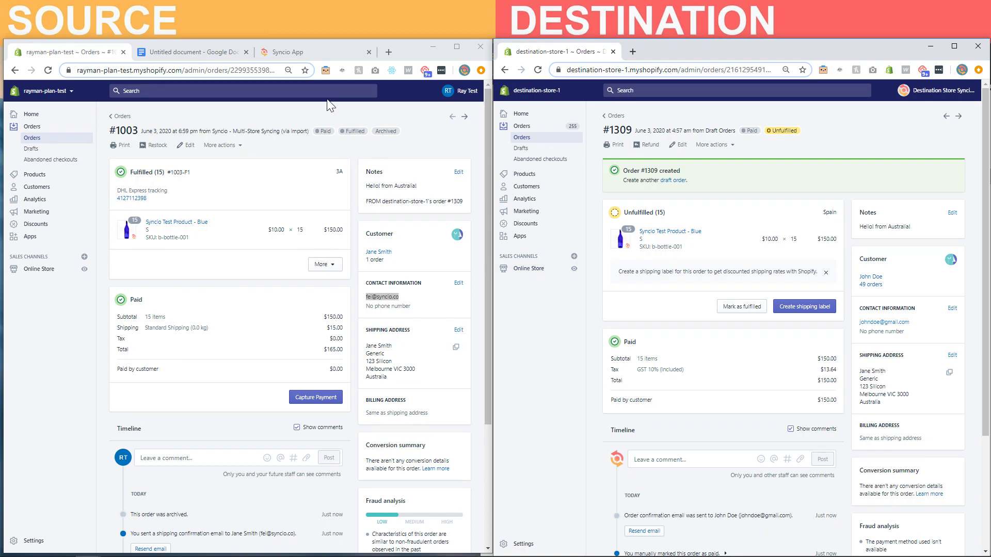
Switch back to Syncio's Order Module list, where order #1309 shows as paid.
{"action": "left_click", "coordinate": [333, 53]}
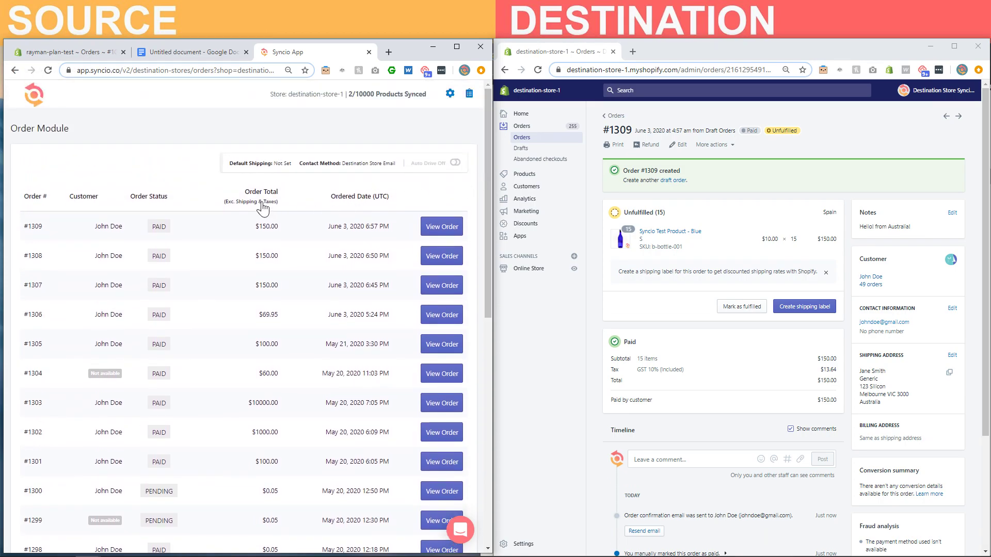
{"action": "left_click_drag", "start_coordinate": [487, 193], "coordinate": [470, 182]}
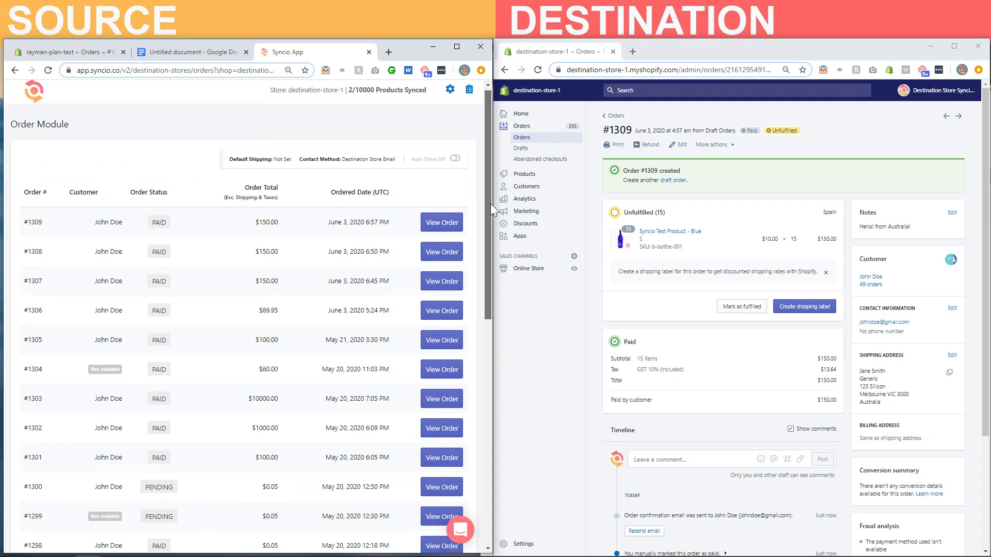